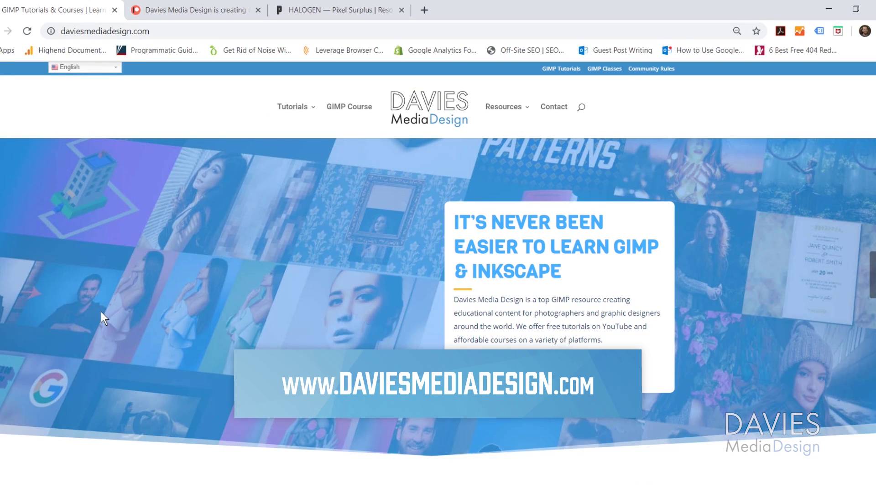
# Browse the Davies Media Design homepage and Patreon page, then bring up the Pixel Surplus Halogen font page
pyautogui.scroll(-5, 141, 335)
pyautogui.scroll(-3, 142, 336)
pyautogui.scroll(-9, 142, 336)
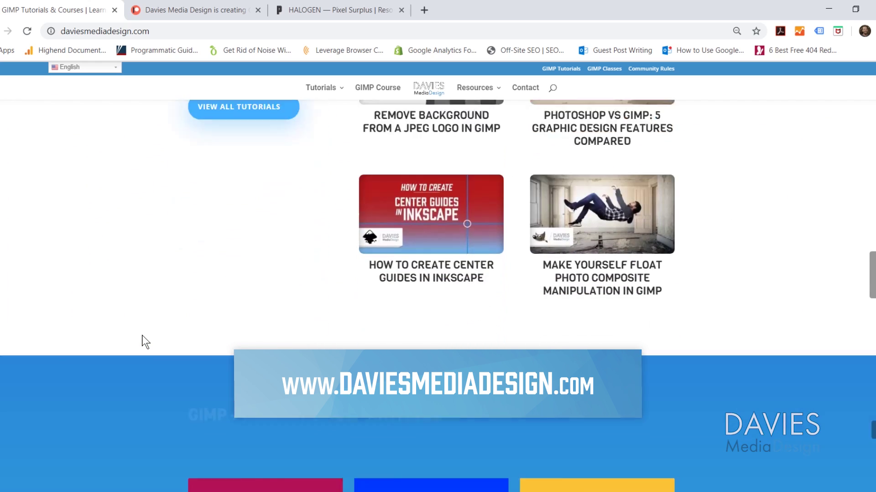
pyautogui.scroll(-13, 142, 336)
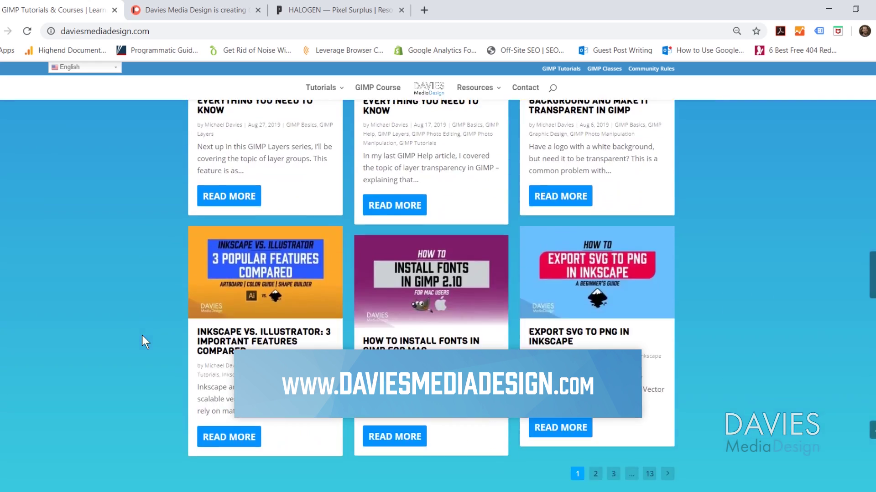
pyautogui.scroll(-2, 141, 335)
pyautogui.hotkey('ctrl', 'Tab')
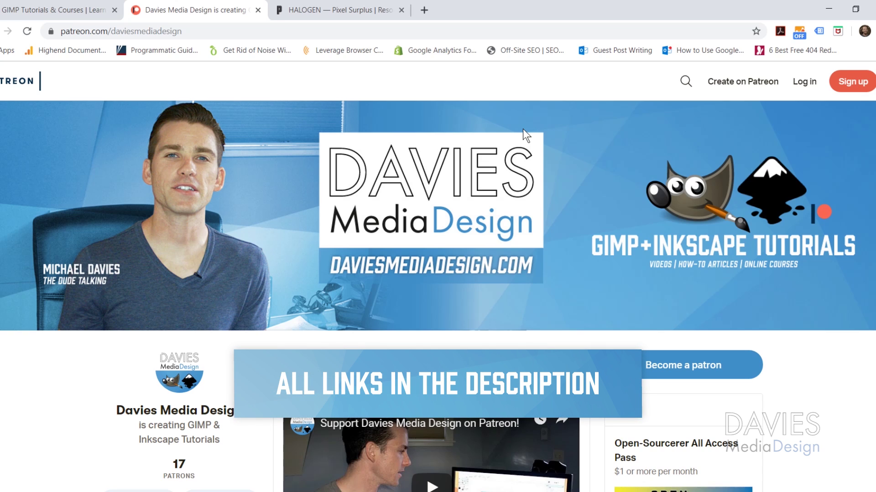
pyautogui.click(355, 10)
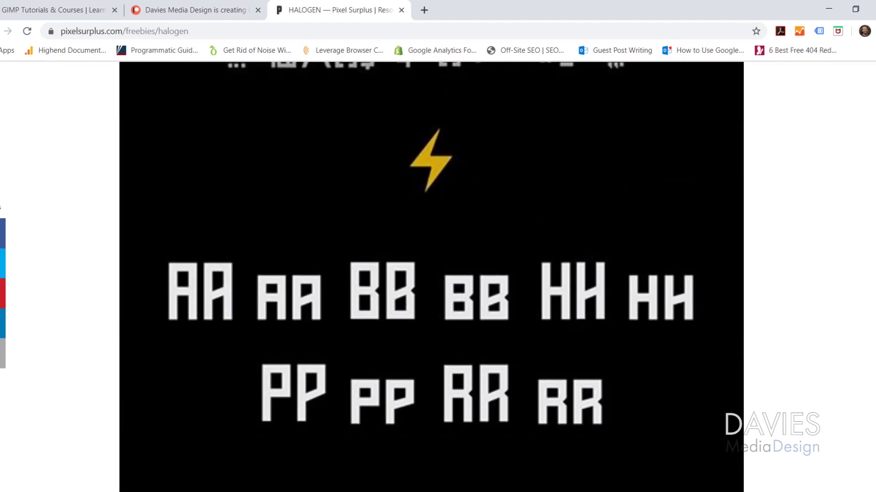
# Fill in the Download Halogen form with the name and the saved email address
pyautogui.scroll(-10, 290, 269)
pyautogui.scroll(3, 291, 268)
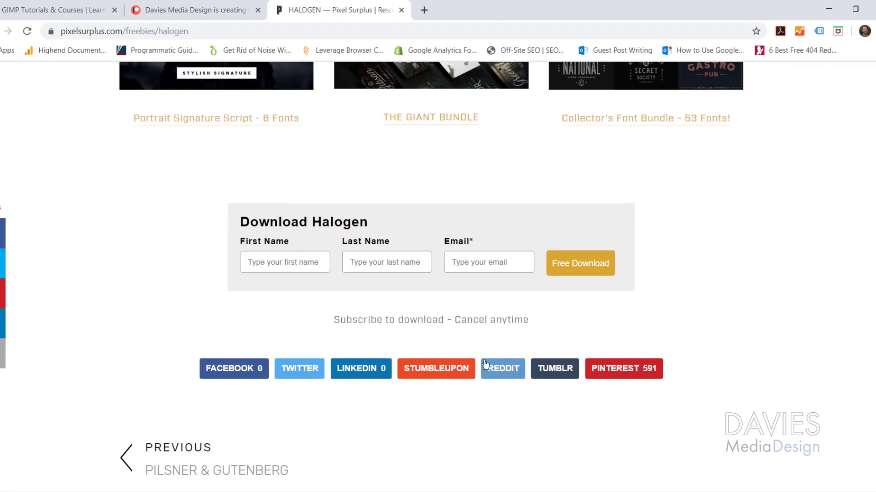
pyautogui.click(291, 268)
pyautogui.write('Mike')
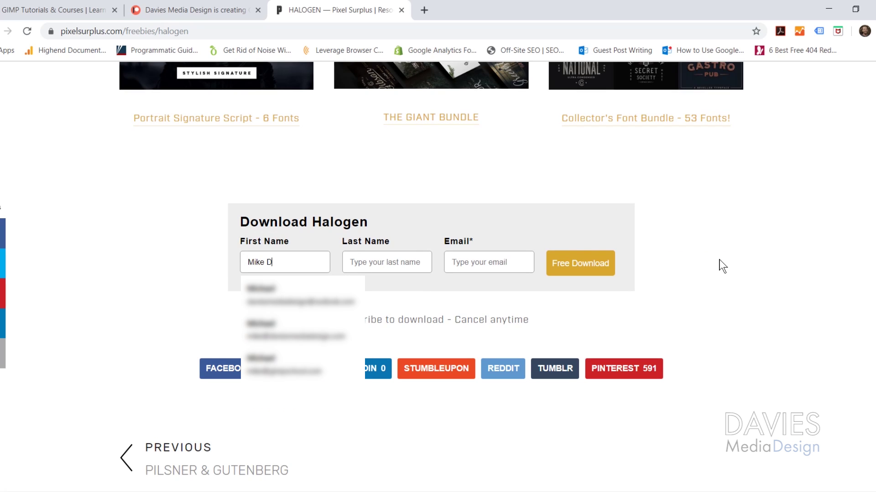
pyautogui.write('Dav')
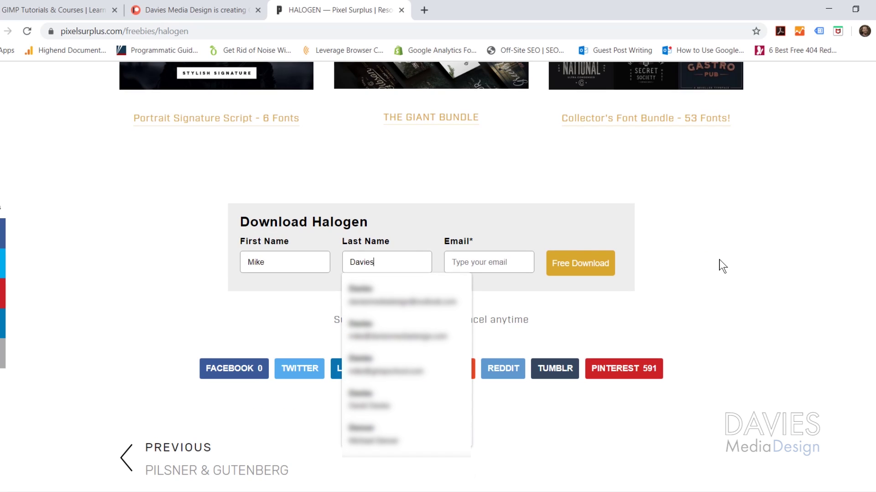
pyautogui.write('ies')
pyautogui.press('Tab')
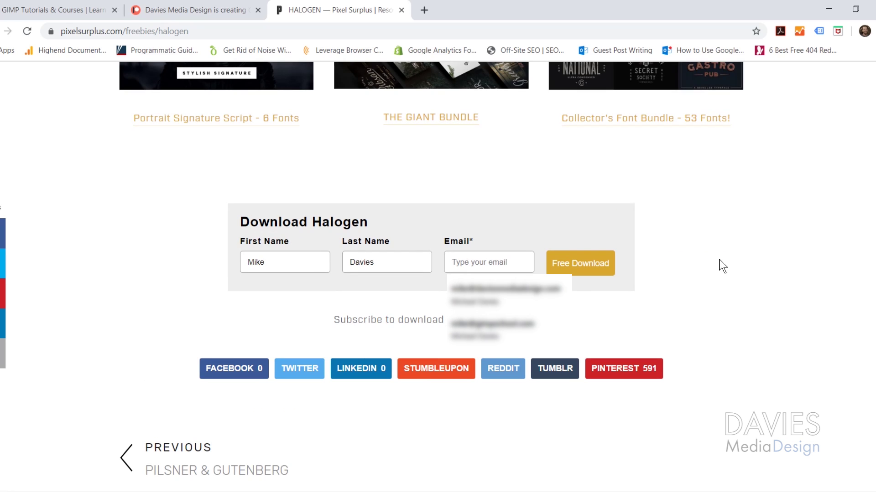
pyautogui.write('mike')
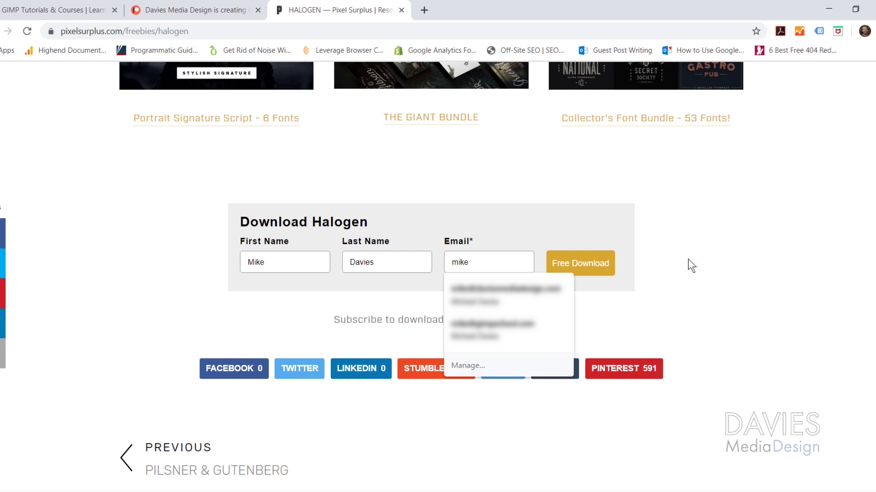
pyautogui.press('Down')
pyautogui.press('Return')
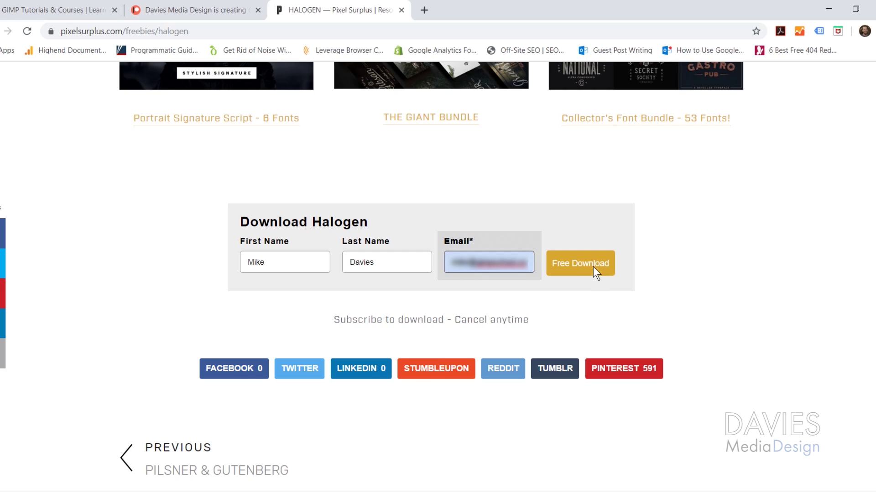
# Request the free download and save Halogen.zip to the Downloads folder
pyautogui.click(593, 266)
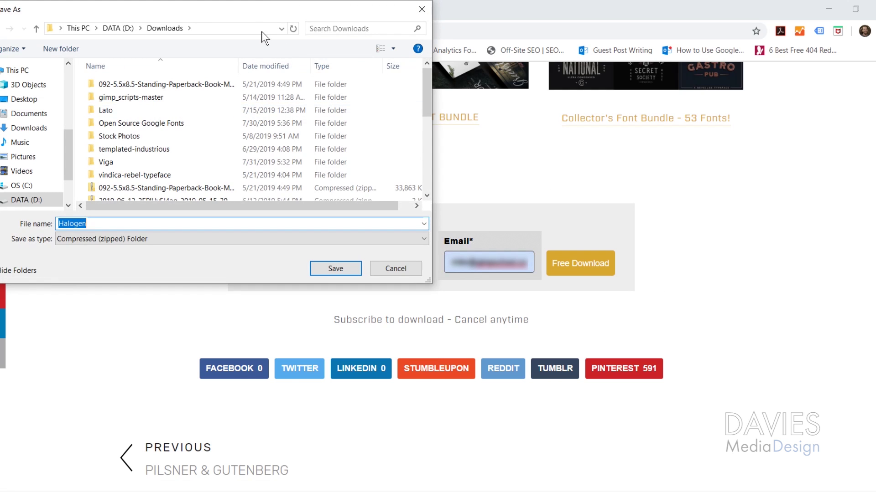
pyautogui.moveTo(257, 22); pyautogui.dragTo(441, 70)
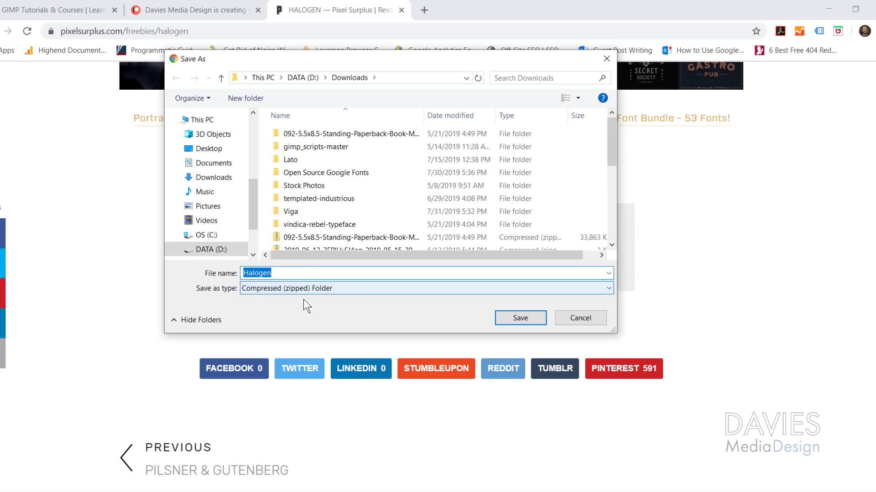
pyautogui.click(520, 318)
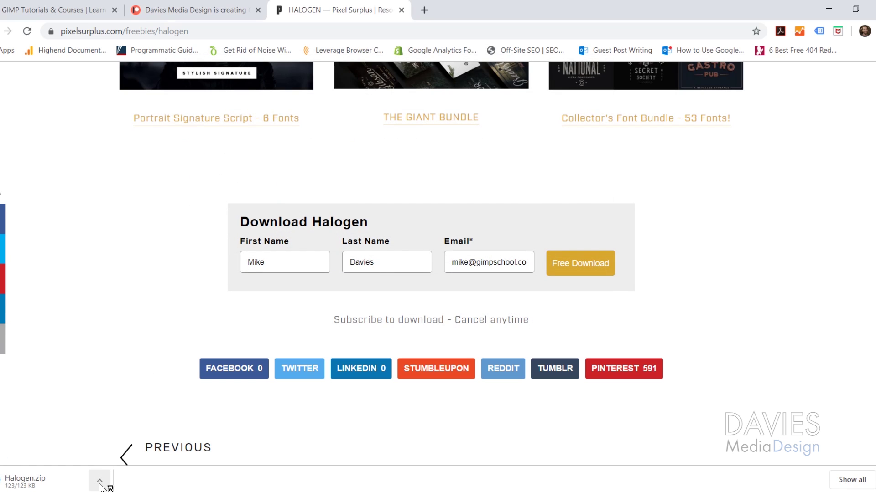
# Extract Halogen.zip from the Downloads folder into D:\Downloads\Halogen
pyautogui.click(100, 485)
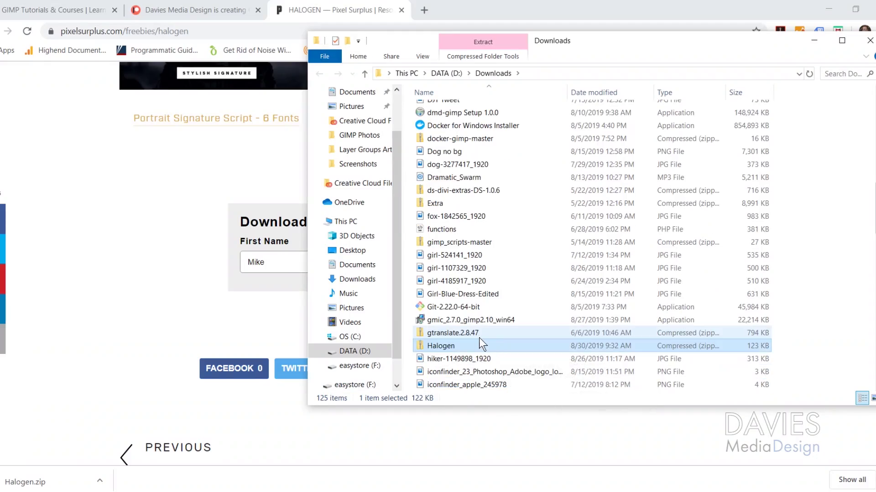
pyautogui.rightClick(446, 348)
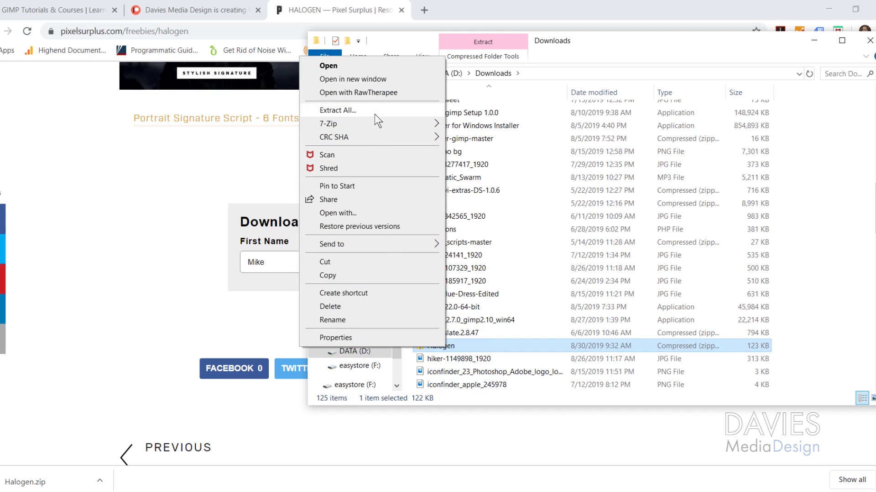
pyautogui.click(374, 111)
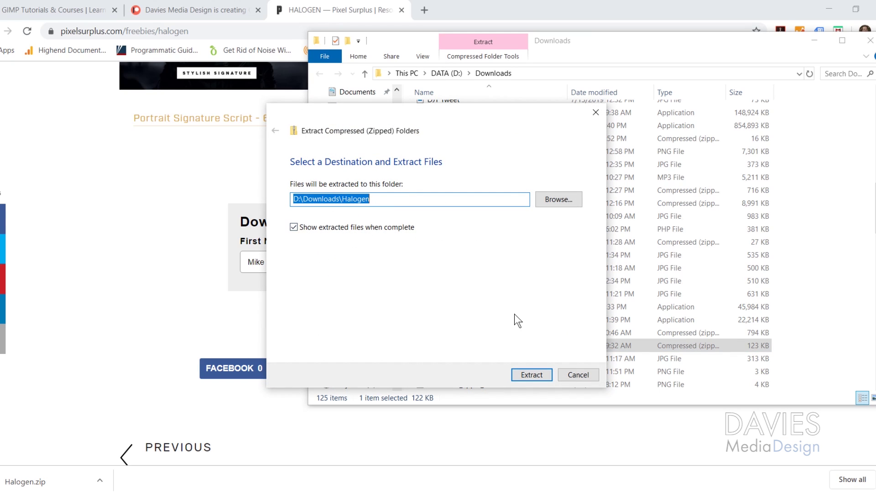
pyautogui.click(531, 375)
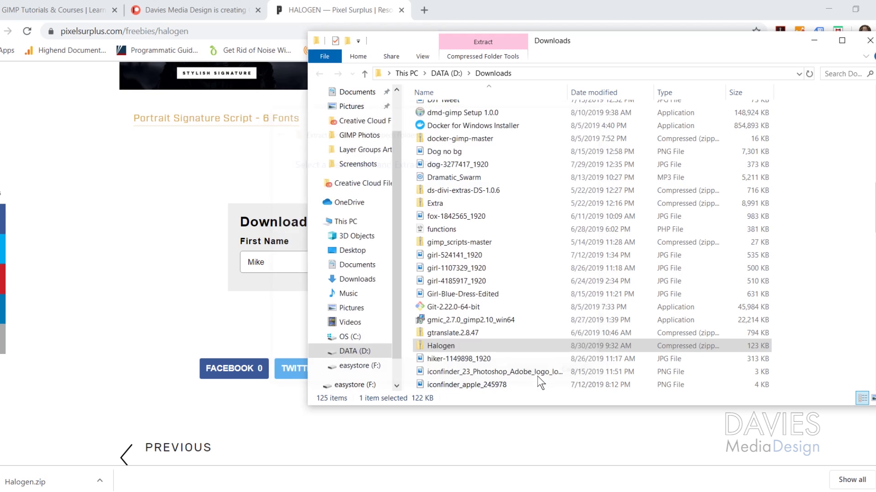
# Open the inner Halogen folder and preview the HalogenbyPixelSurplus-Regular font file
pyautogui.moveTo(220, 16); pyautogui.dragTo(459, 68)
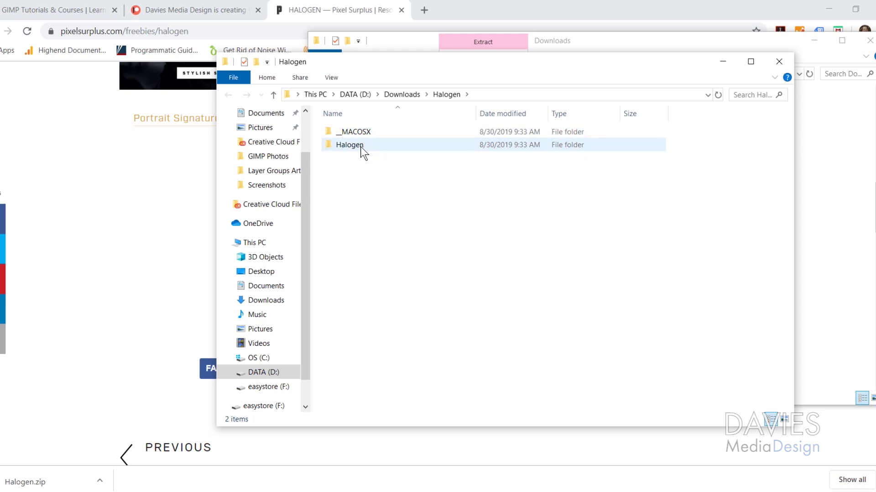
pyautogui.doubleClick(373, 149)
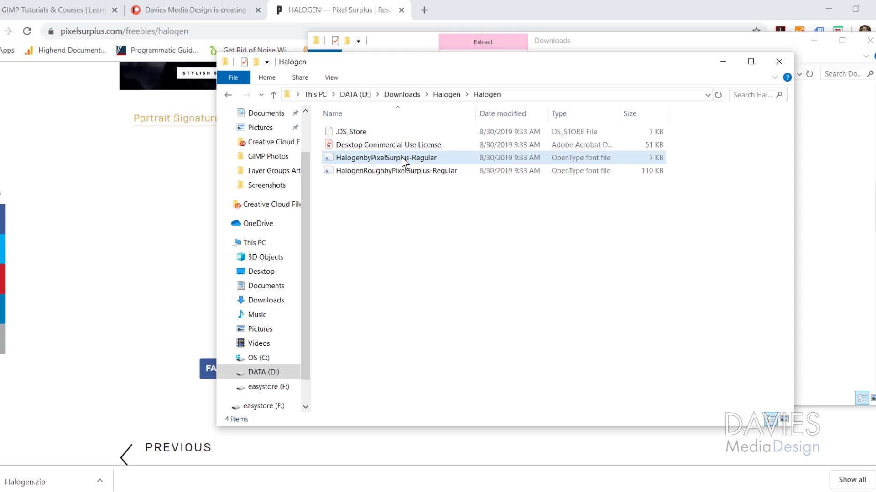
pyautogui.doubleClick(402, 157)
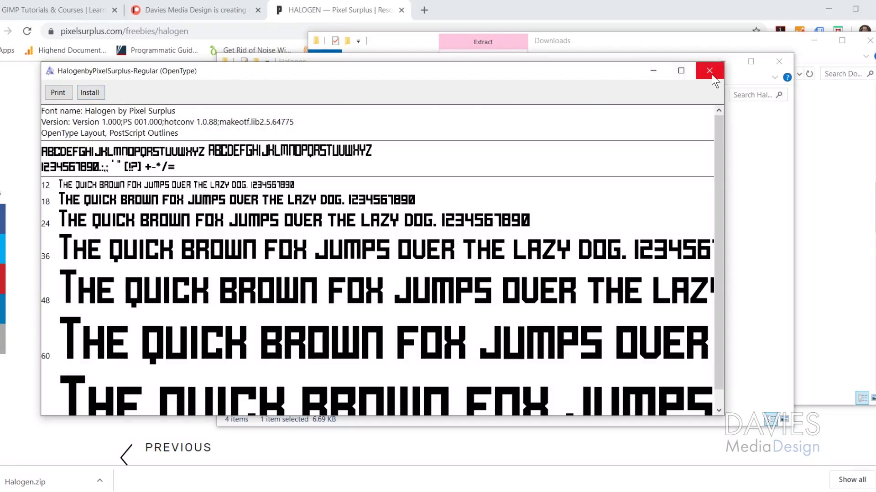
# Install the regular Halogen font for all users, replacing the existing copy
pyautogui.click(709, 72)
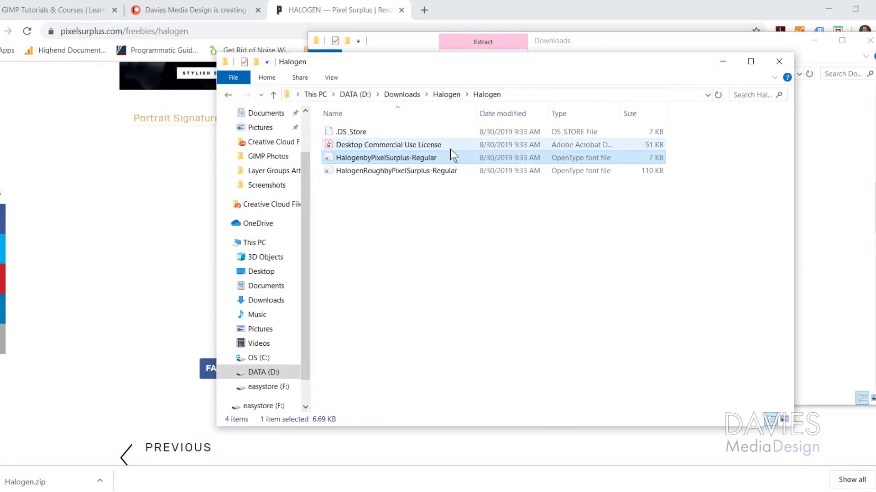
pyautogui.rightClick(392, 160)
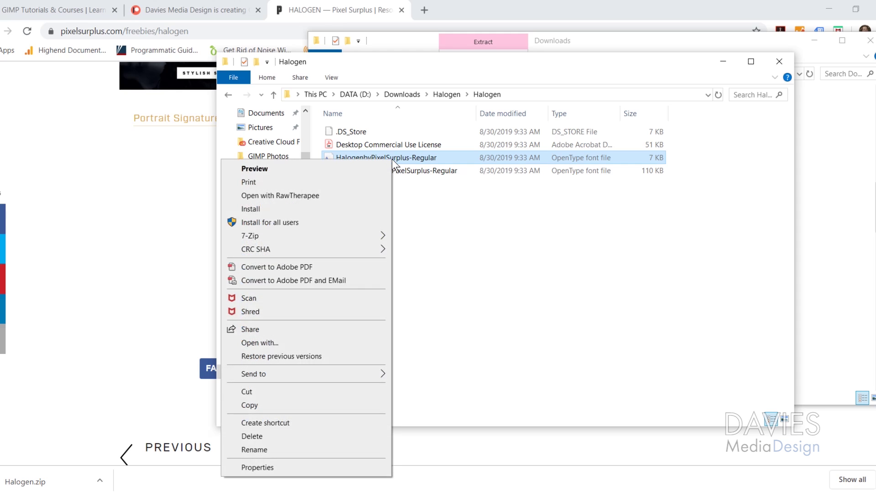
pyautogui.click(285, 224)
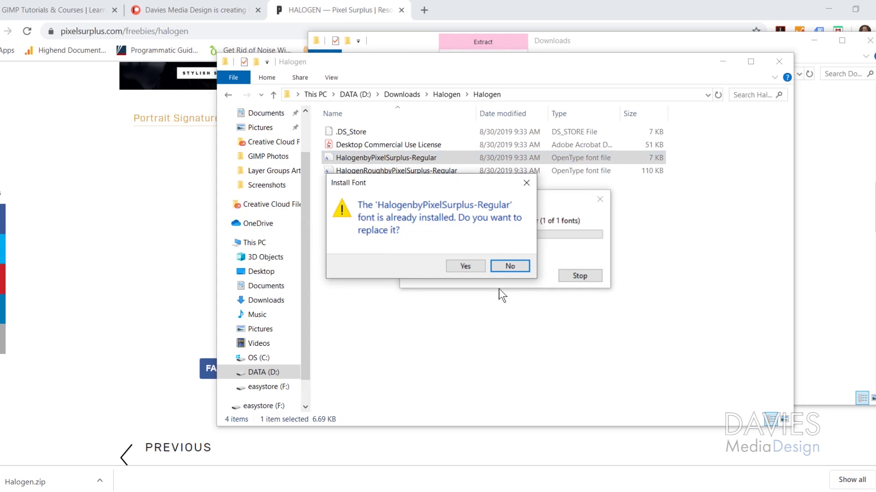
pyautogui.click(475, 265)
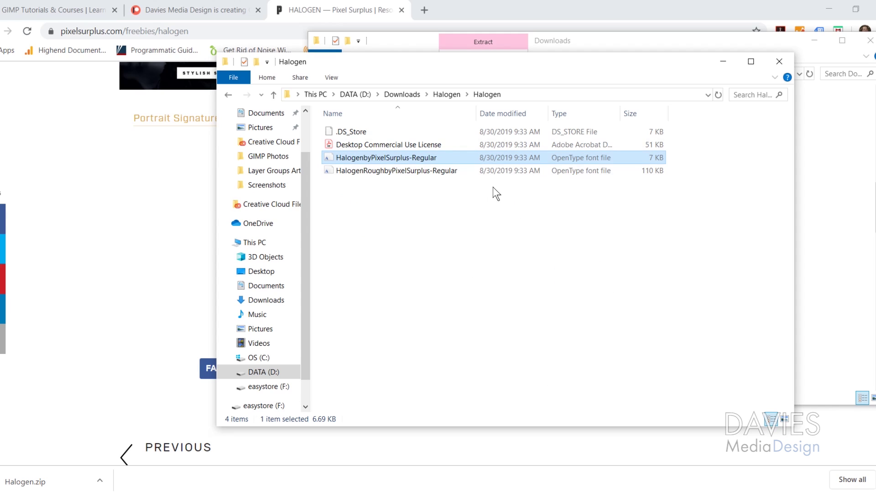
# Install the Halogen Rough font for all users, replacing the existing copy
pyautogui.rightClick(383, 170)
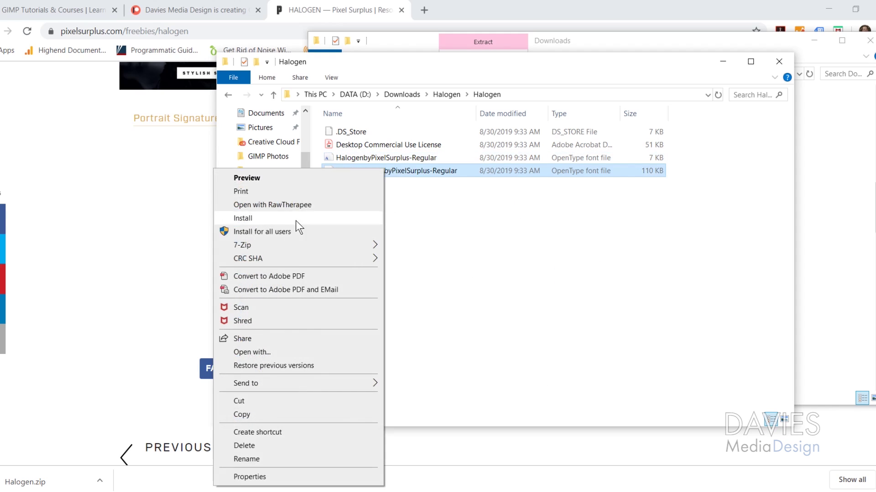
pyautogui.click(294, 231)
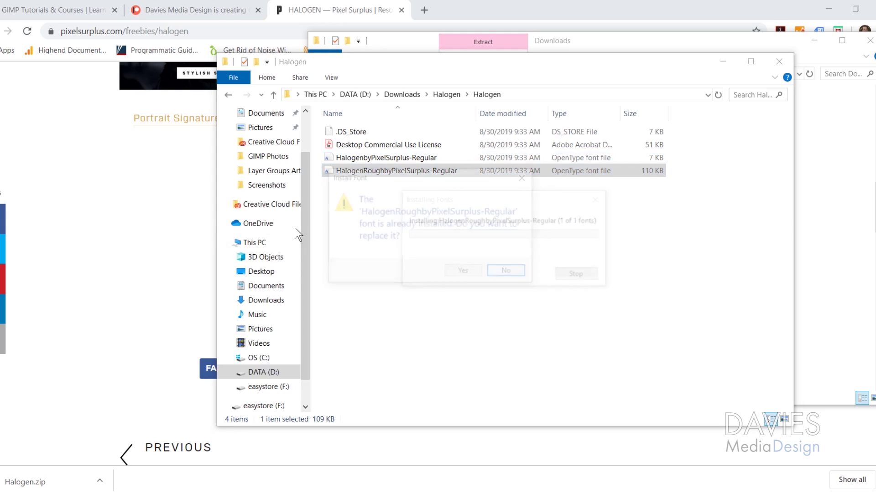
pyautogui.click(465, 273)
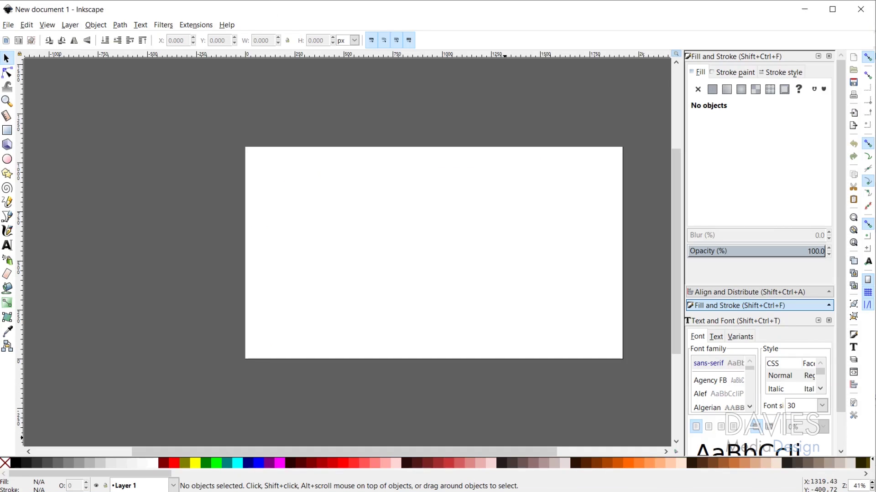
# Restart Inkscape so it picks up the newly installed fonts
pyautogui.click(862, 10)
pyautogui.press('super')
pyautogui.write('inkscape')
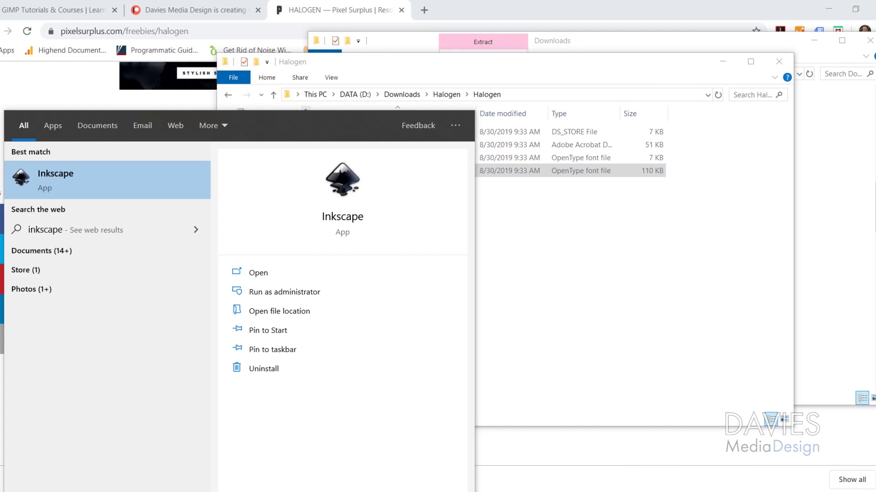
pyautogui.click(97, 186)
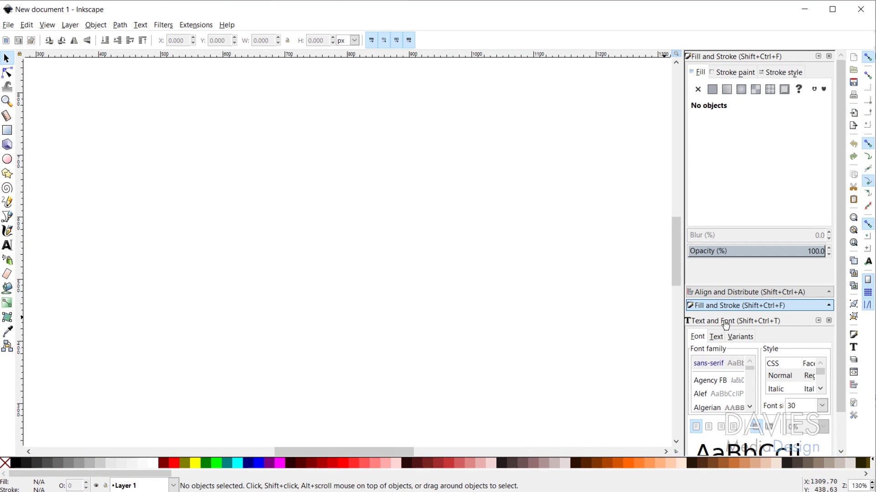
# With the Text and Font panel showing, place a text object reading TEST on the canvas
pyautogui.click(829, 322)
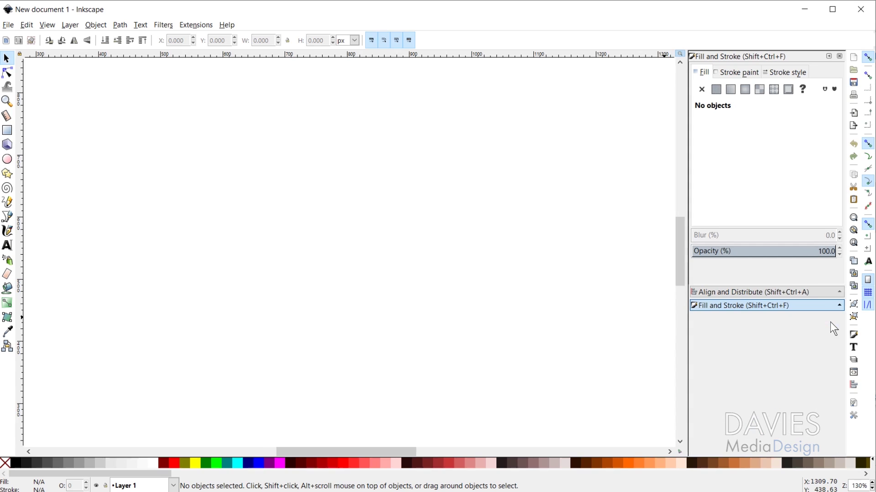
pyautogui.click(856, 348)
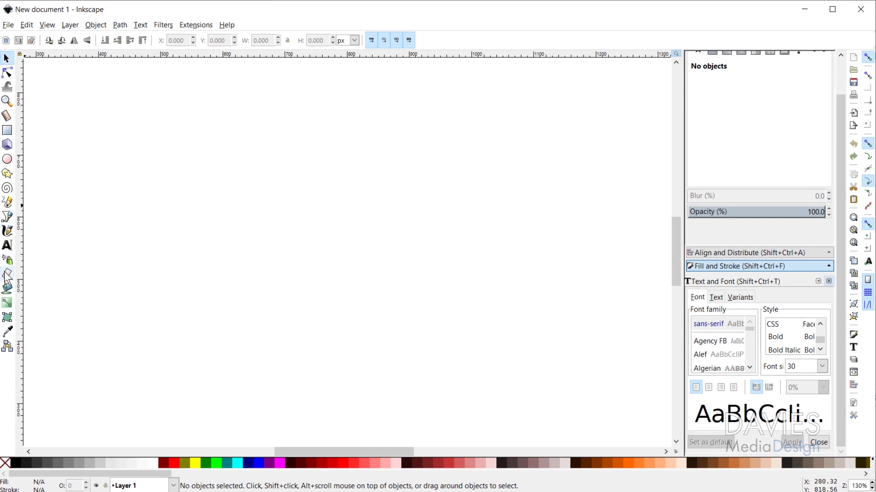
pyautogui.click(7, 245)
pyautogui.click(197, 162)
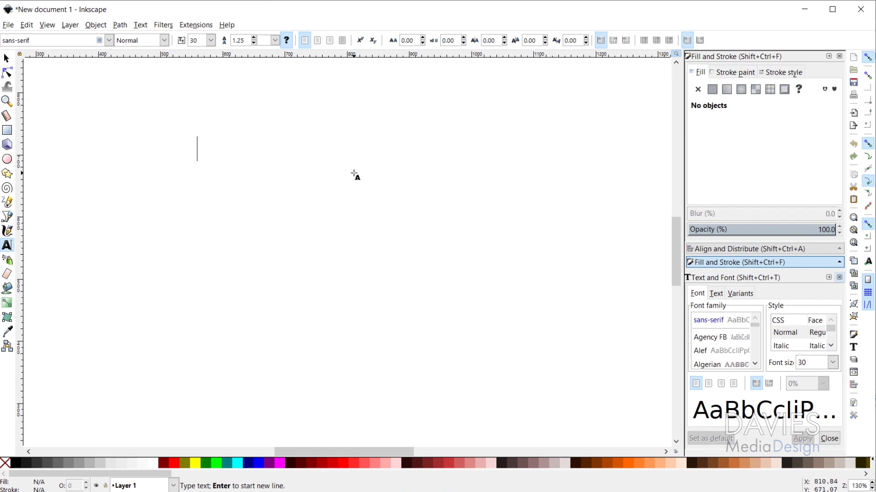
pyautogui.write('TEST')
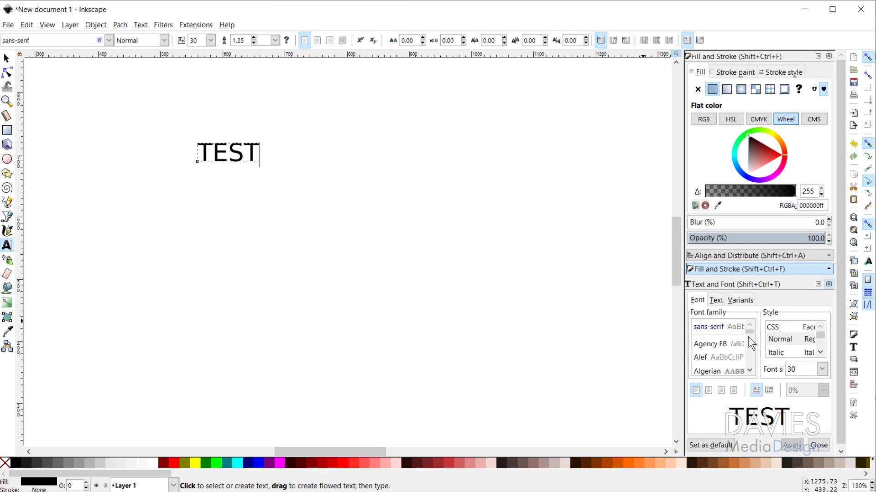
# Set TEST's font family to Halogen Rough by Pixel Surplus, trying both Halogen families first
pyautogui.moveTo(750, 333); pyautogui.dragTo(751, 344)
pyautogui.click(750, 325)
pyautogui.click(707, 328)
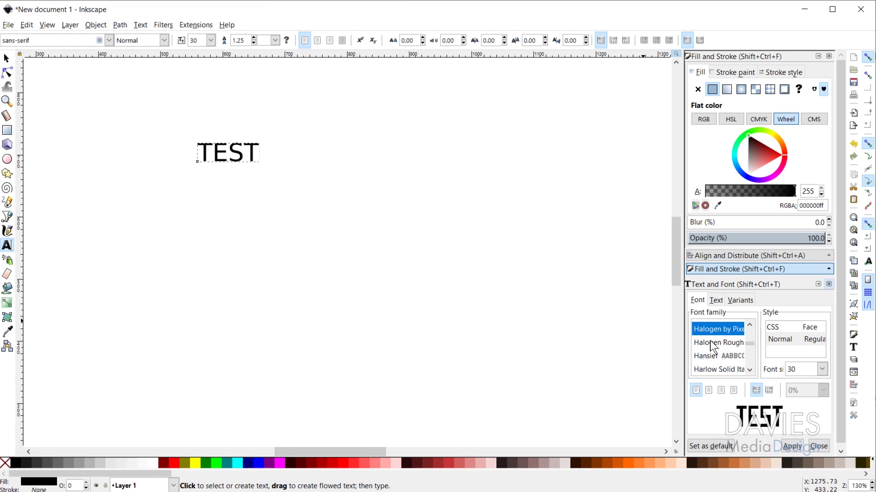
pyautogui.click(710, 342)
pyautogui.click(714, 329)
pyautogui.tripleClick(34, 40)
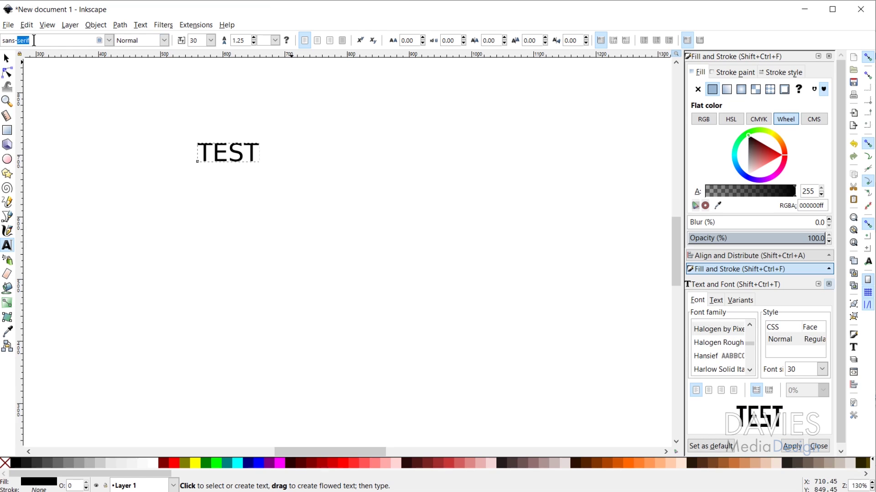
pyautogui.write('Halogen Rough by Pixel Surplus')
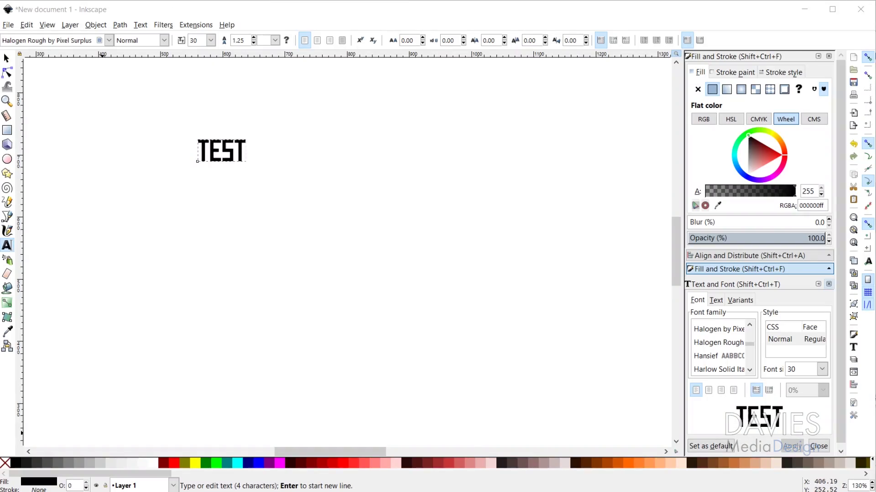
# Launch the Windows Settings app from Start search
pyautogui.press('super')
pyautogui.write('settingh')
pyautogui.press('BackSpace')
pyautogui.write('s')
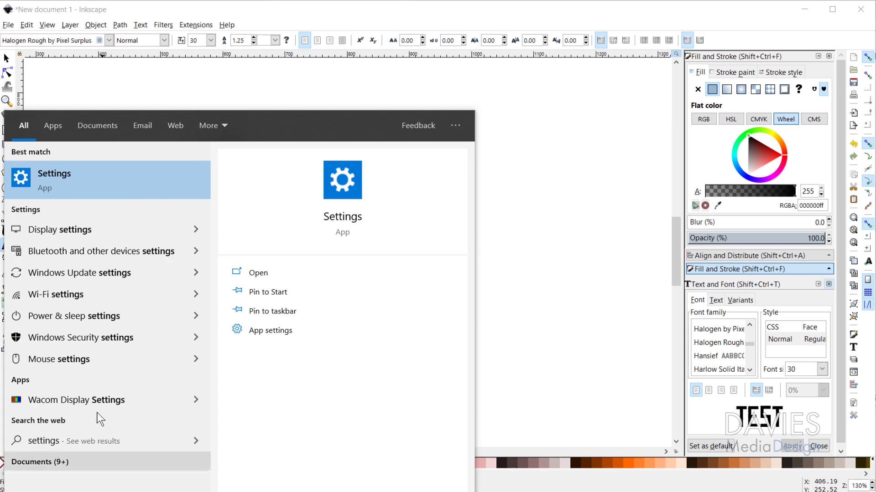
pyautogui.click(64, 183)
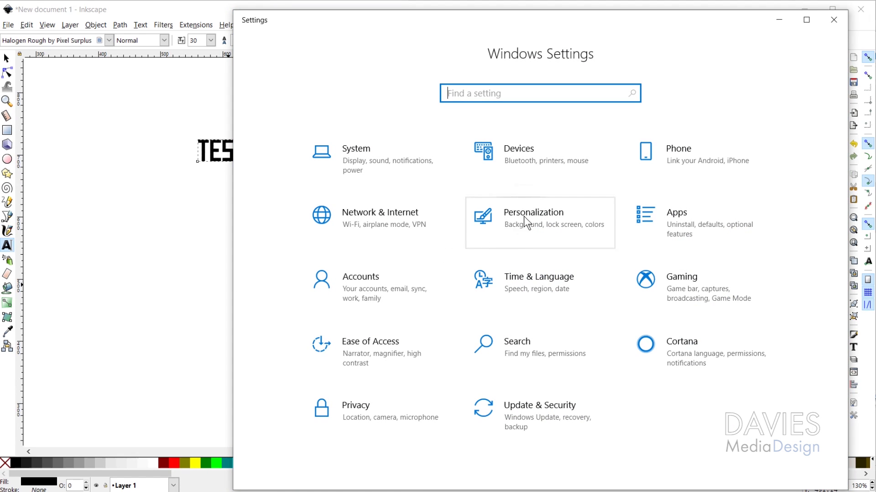
# Under Personalization > Fonts, filter the available fonts by 'Halog'
pyautogui.click(524, 217)
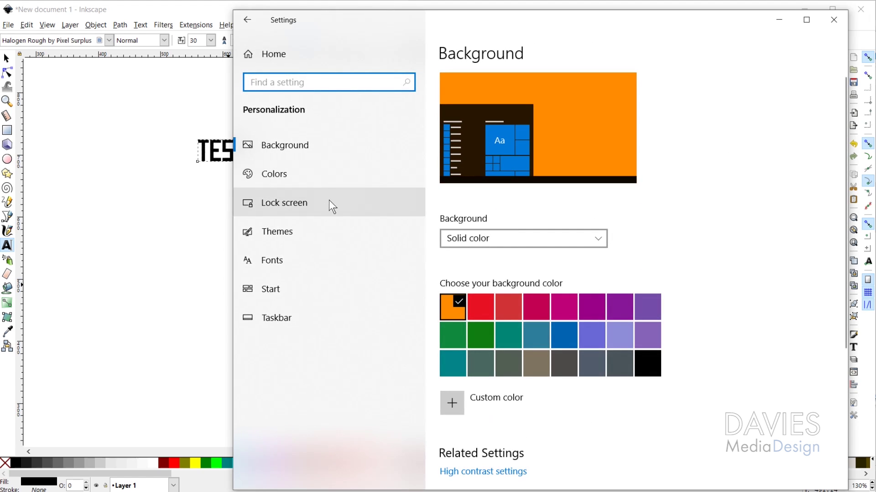
pyautogui.click(285, 261)
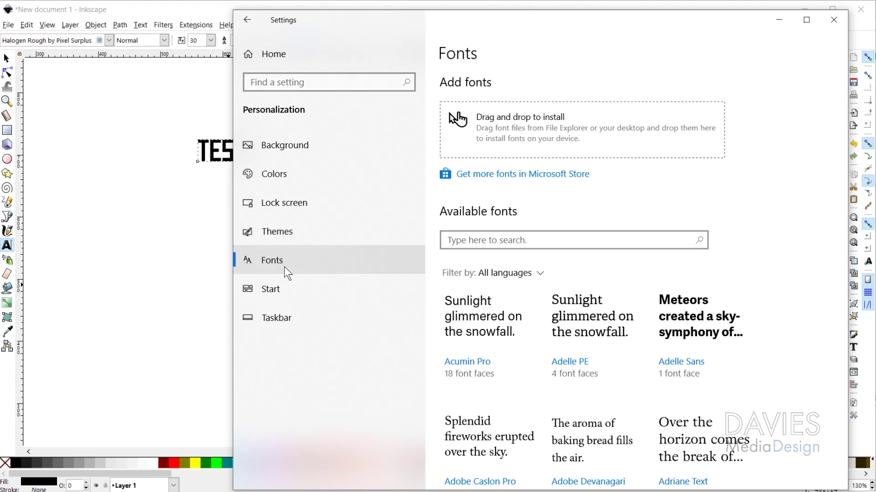
pyautogui.click(518, 242)
pyautogui.write('Halog')
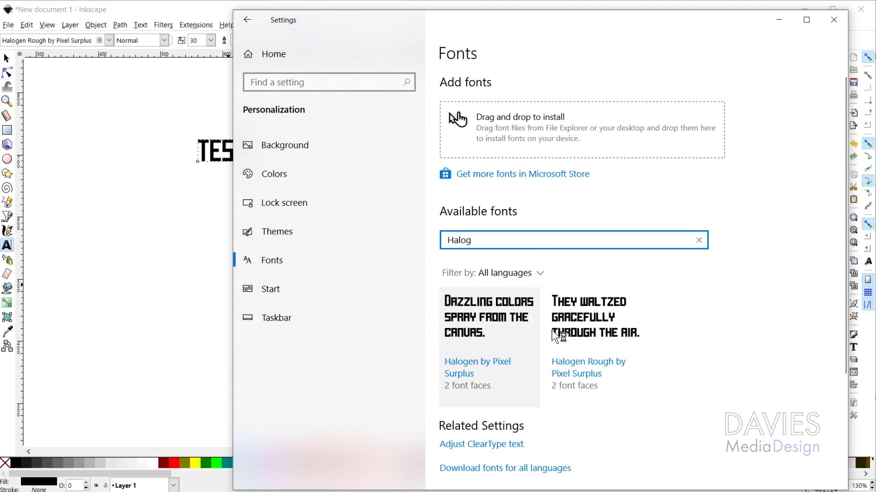